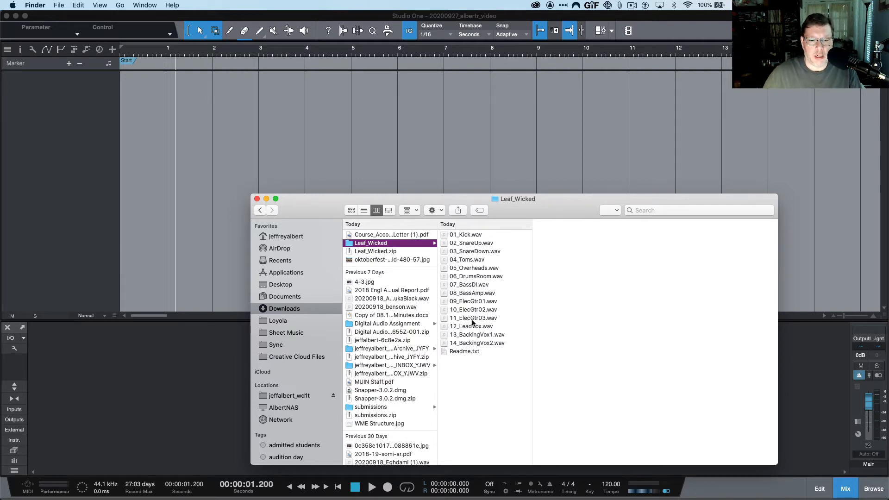
Switch to Studio One and import all 14 WAV files, 01_Kick.wav through 14_BackingVox2.wav, from the Leaf_Wicked folder
click(60, 162)
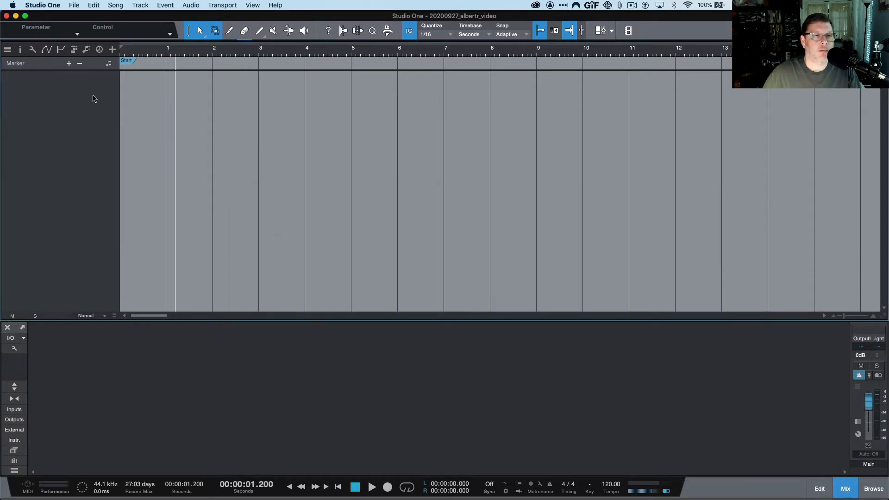
click(115, 6)
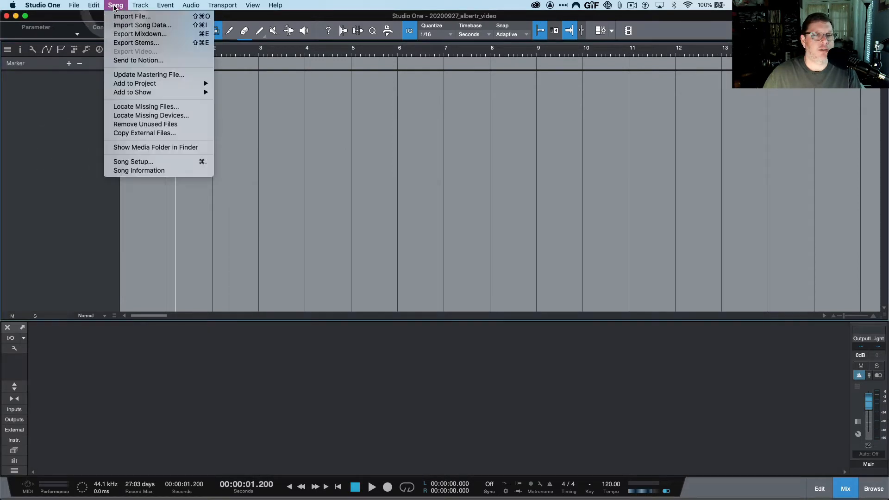
click(122, 17)
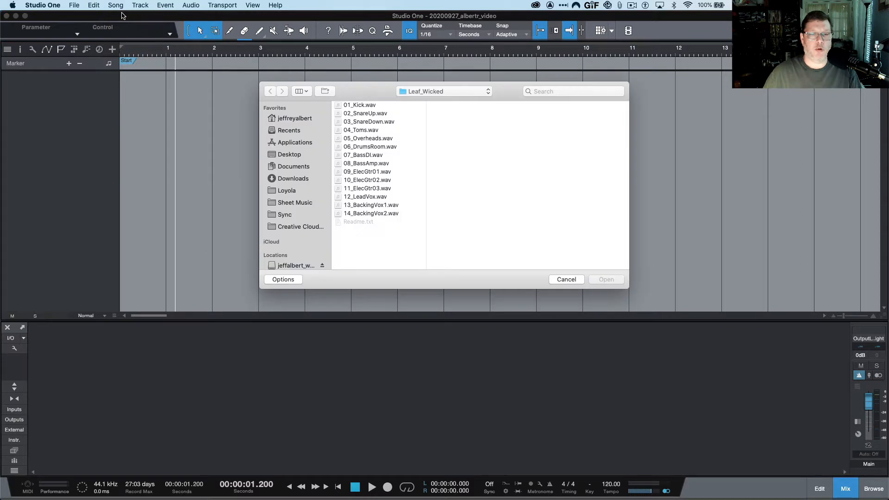
click(377, 106)
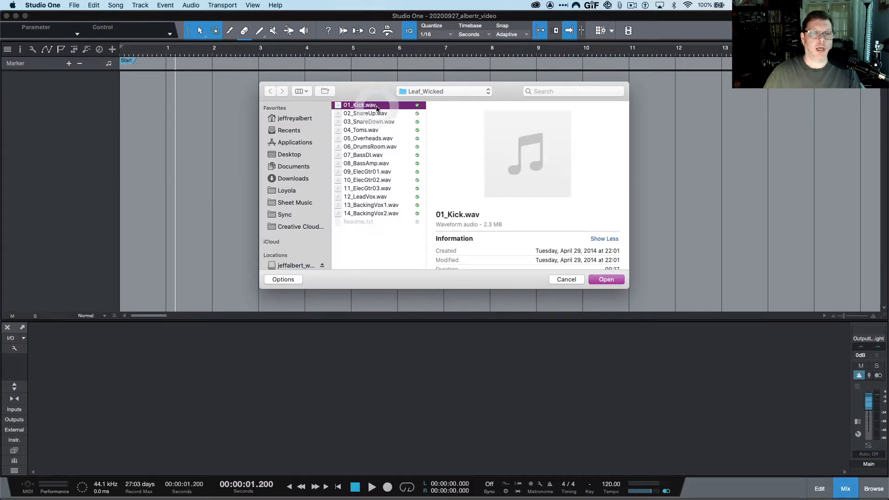
shift+click(381, 213)
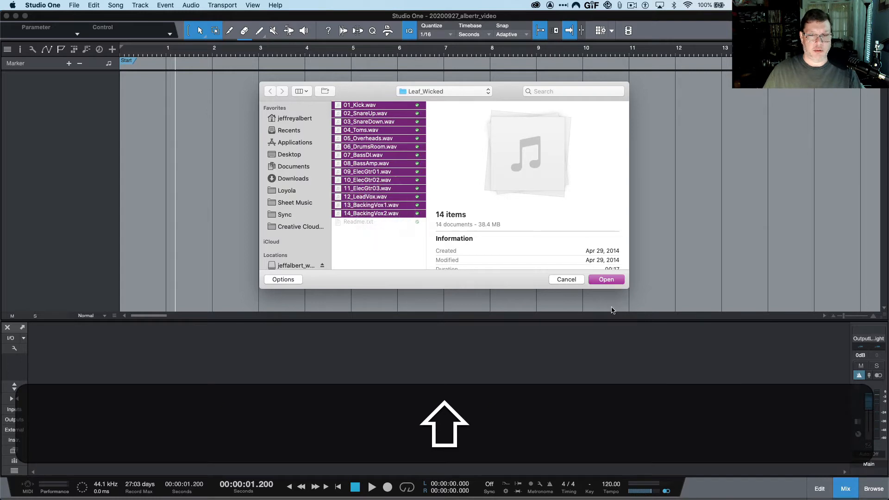
click(607, 279)
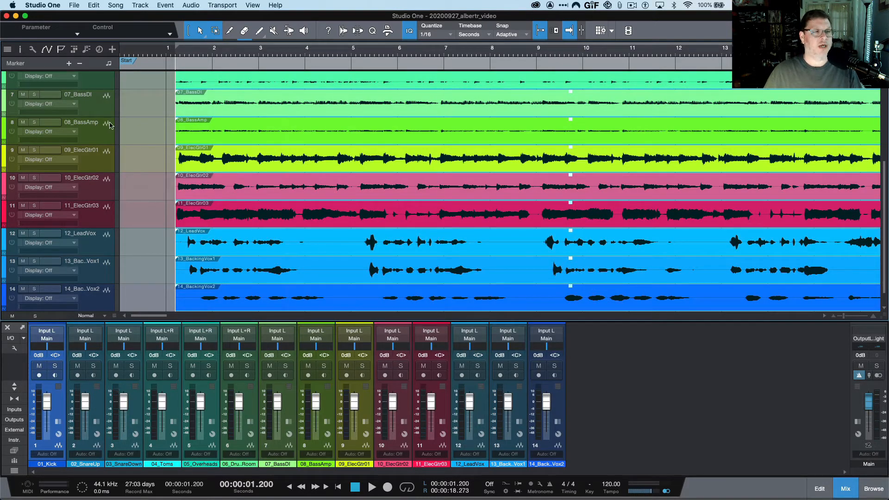
scroll(116, 129, up, 5)
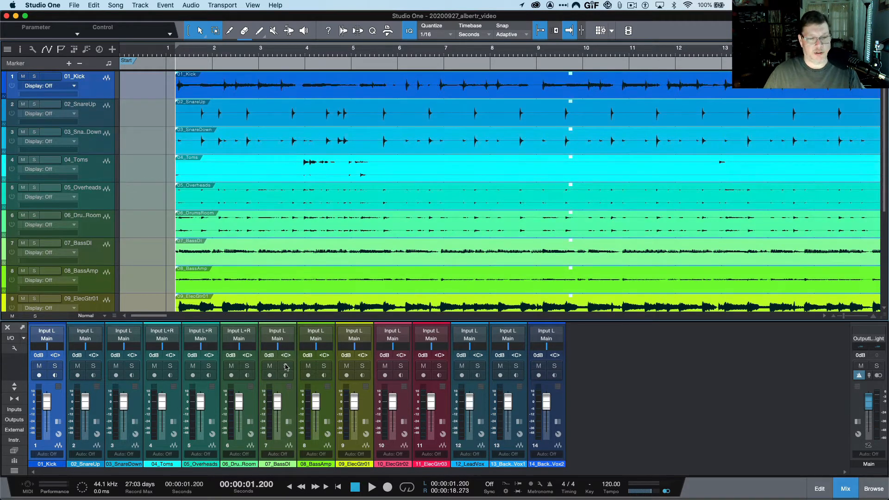
Hide the mixer and try the X-Large track height before setting all tracks to Small
click(846, 489)
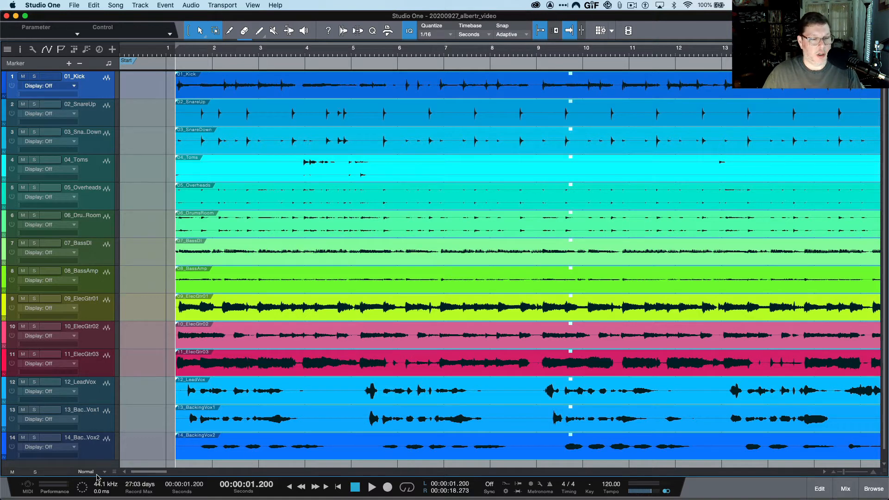
click(98, 474)
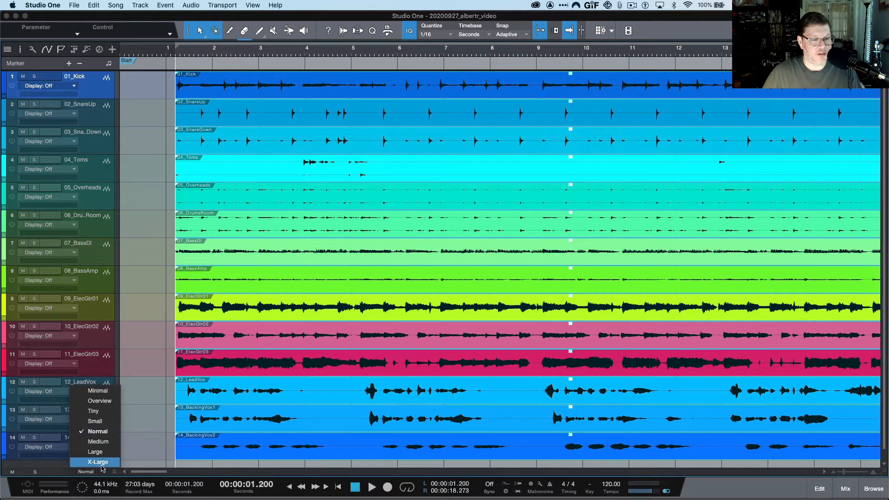
click(103, 466)
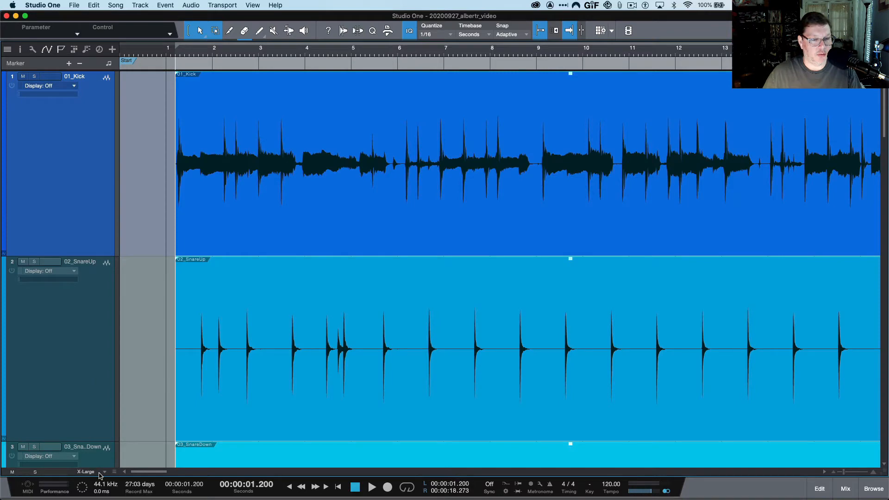
click(99, 473)
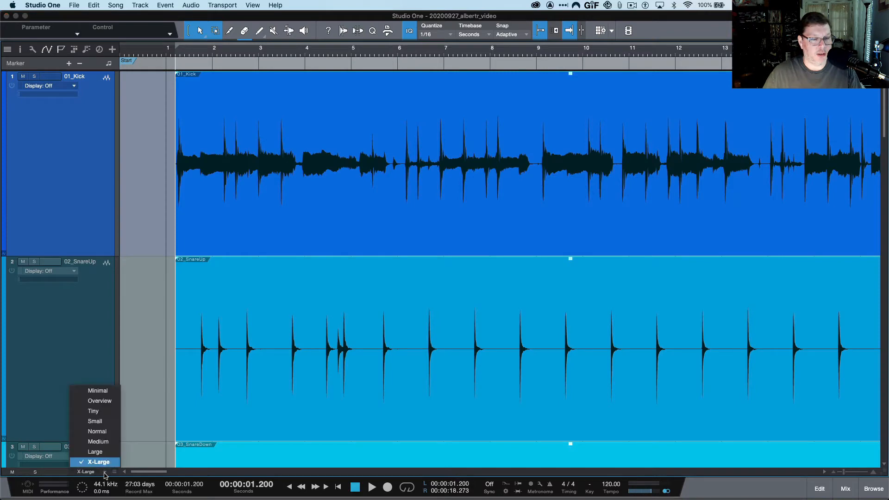
click(101, 421)
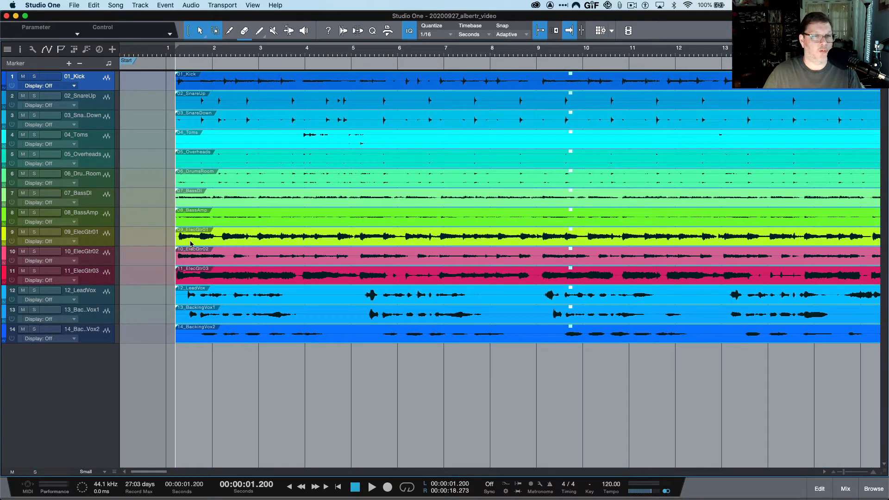
Show the mixer again and make it taller so the channel faders are longer
click(846, 489)
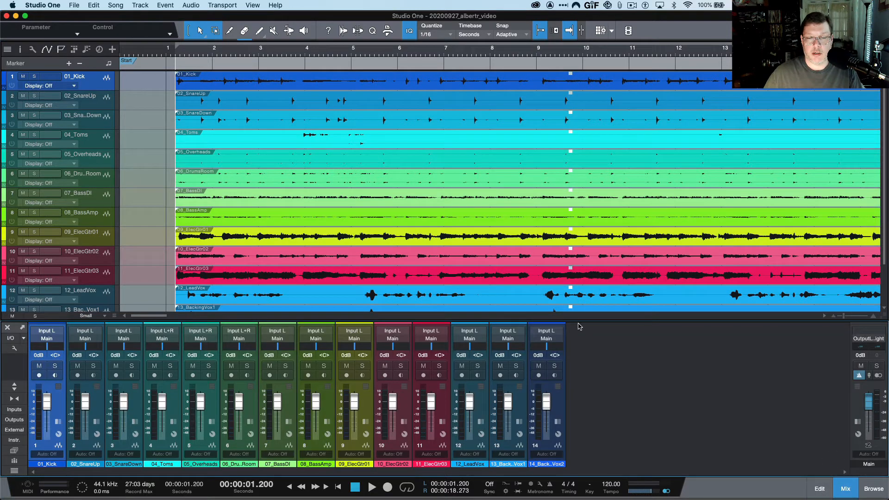
drag(579, 321, 578, 282)
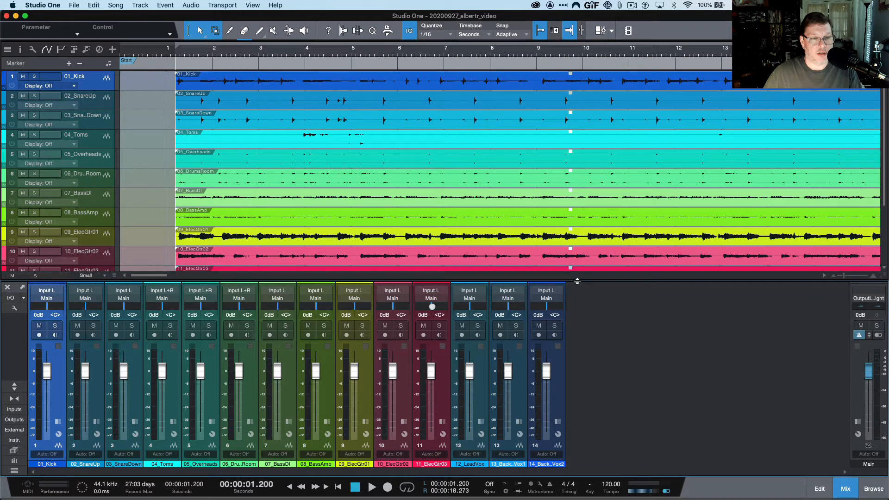
Try the mixer's large and small views, and expand and collapse the inserts and sends of the 01_Kick channel
click(15, 392)
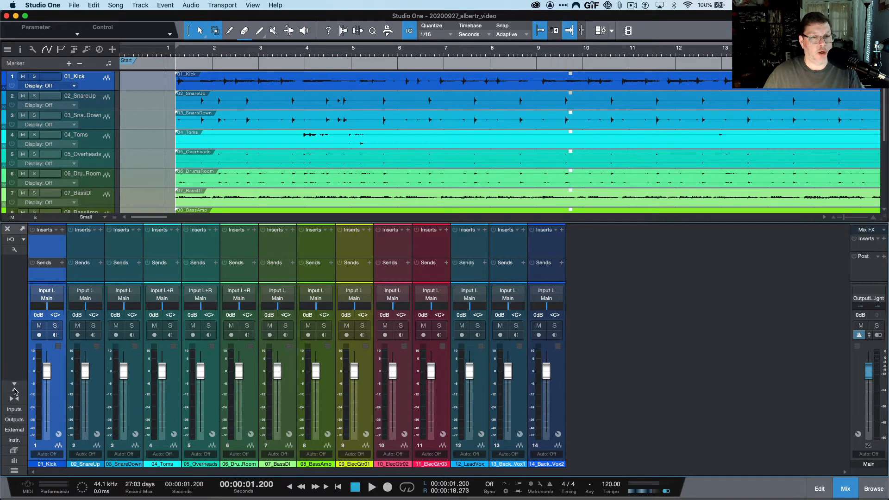
click(15, 391)
click(15, 391)
click(15, 391)
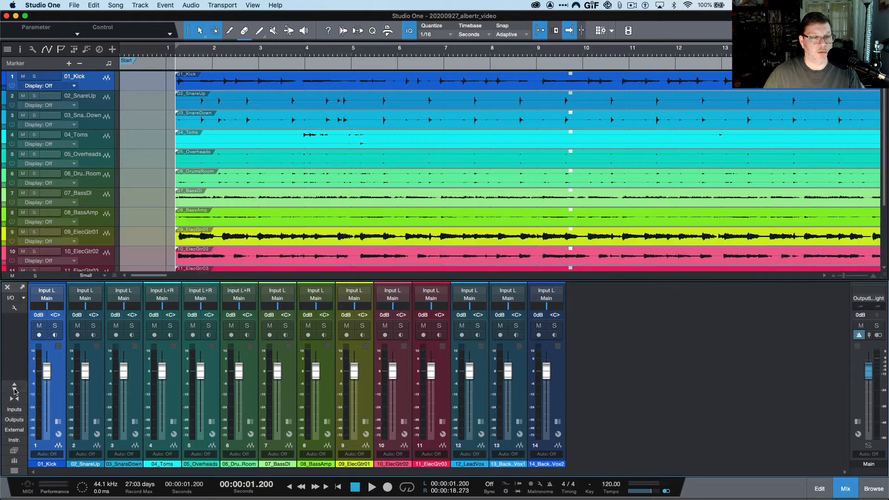
click(58, 424)
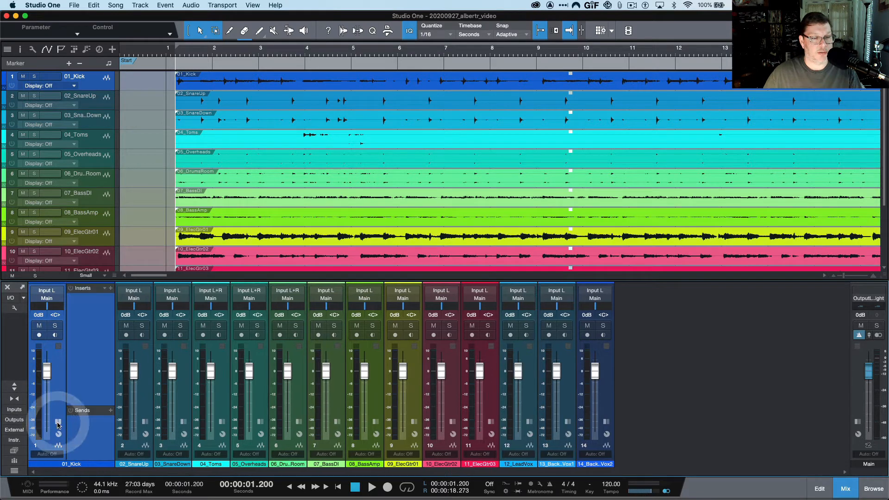
click(58, 423)
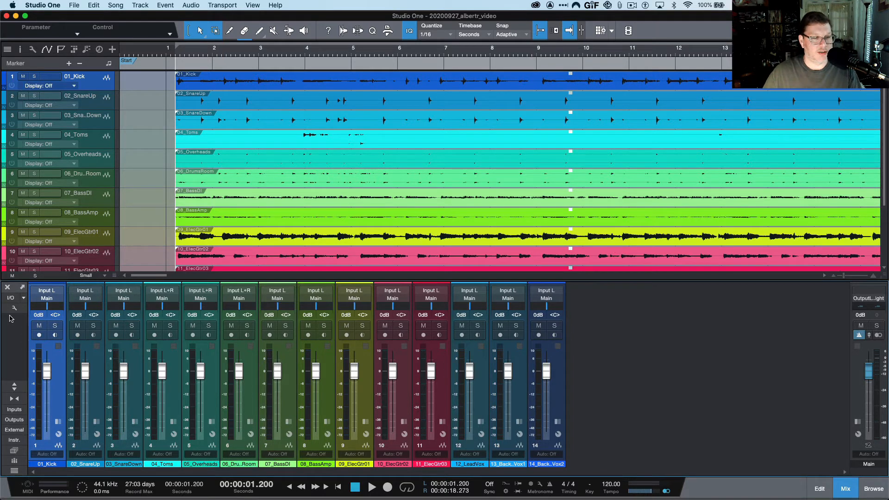
Switch the mixer to its large view and enlarge the inserts and sends areas above the channels
click(17, 389)
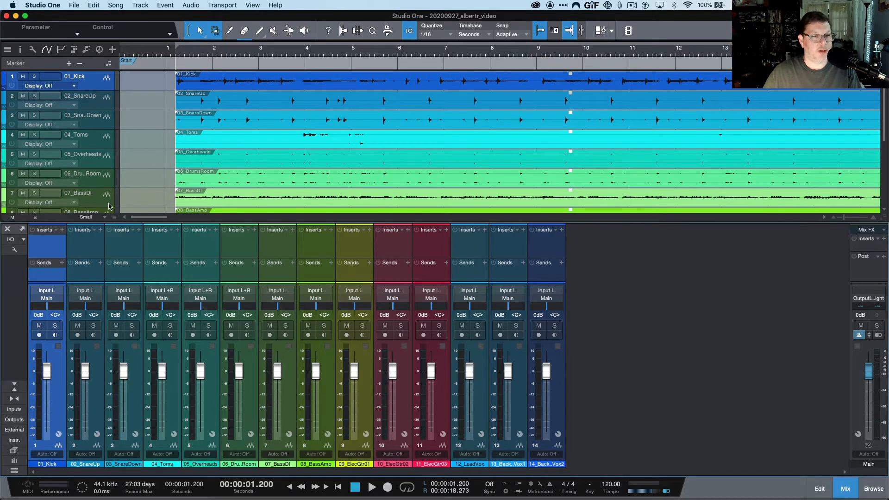
drag(92, 216, 92, 189)
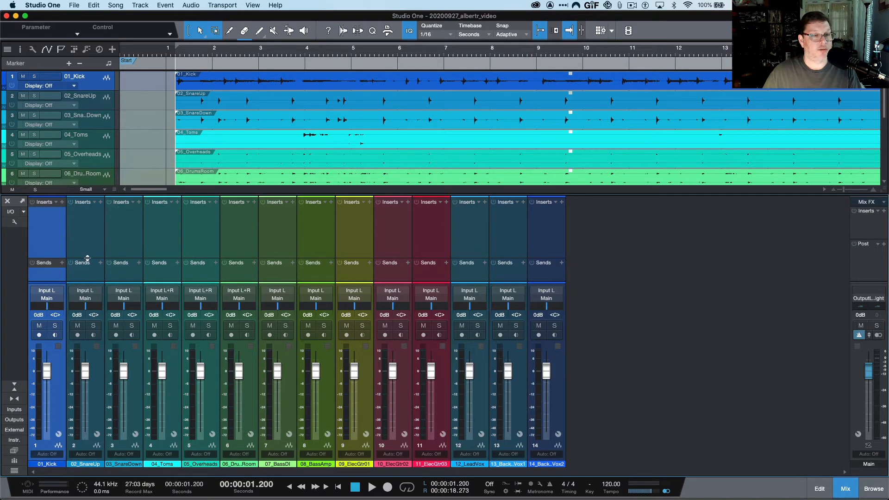
drag(87, 258, 88, 240)
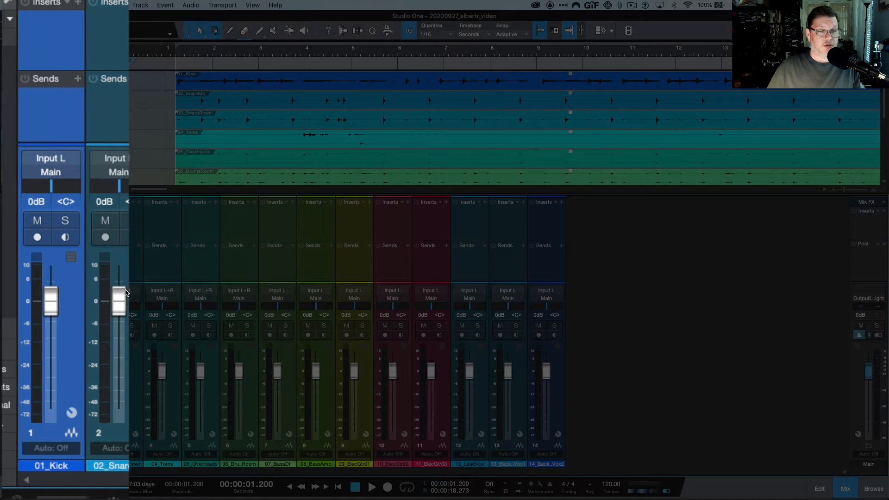
Examine the input choices of 01_Kick and the output choices of 12_LeadVox, and try out 01_Kick's pan control
click(66, 160)
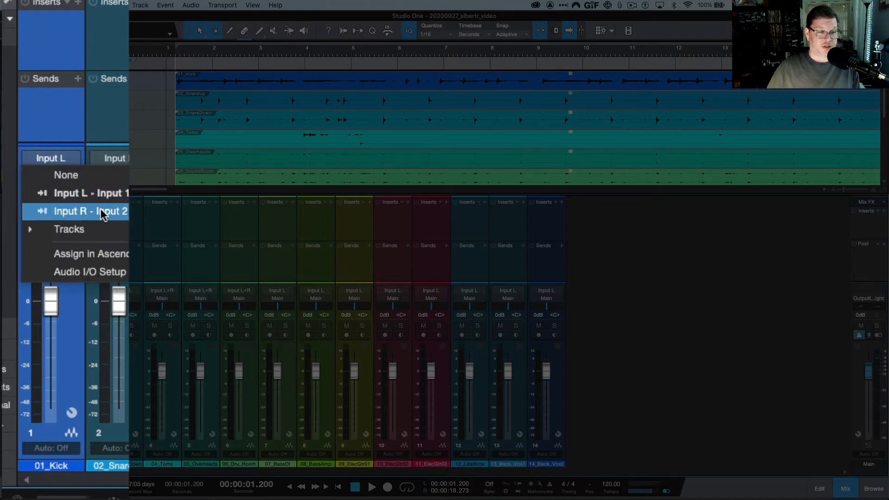
click(59, 159)
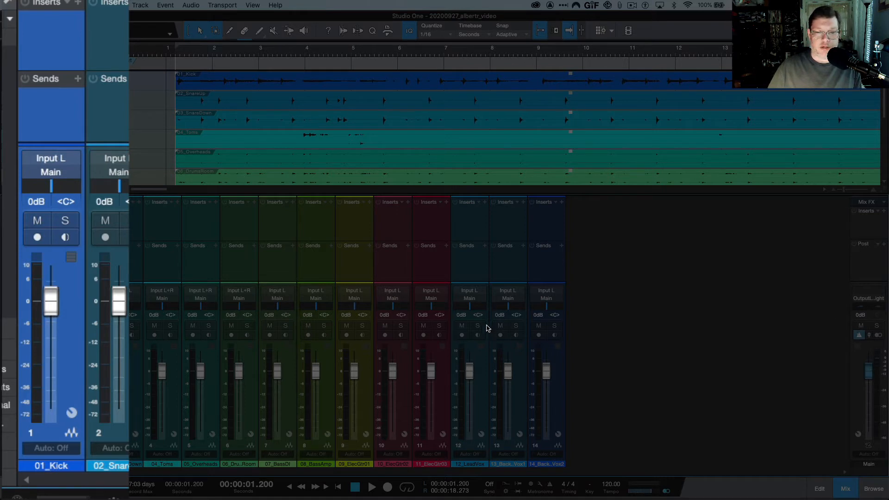
click(469, 298)
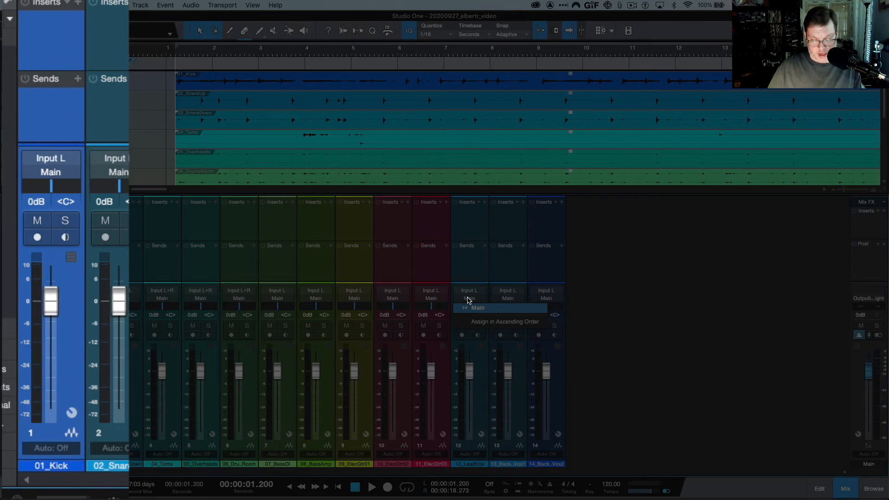
click(467, 300)
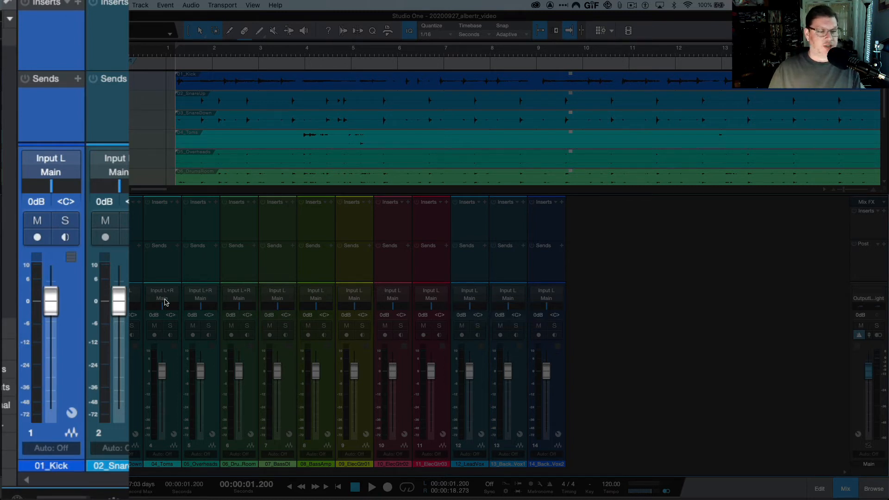
mouse_move(52, 195)
mouse_down()
mouse_move(25, 202)
mouse_move(51, 197)
mouse_move(44, 199)
mouse_up()
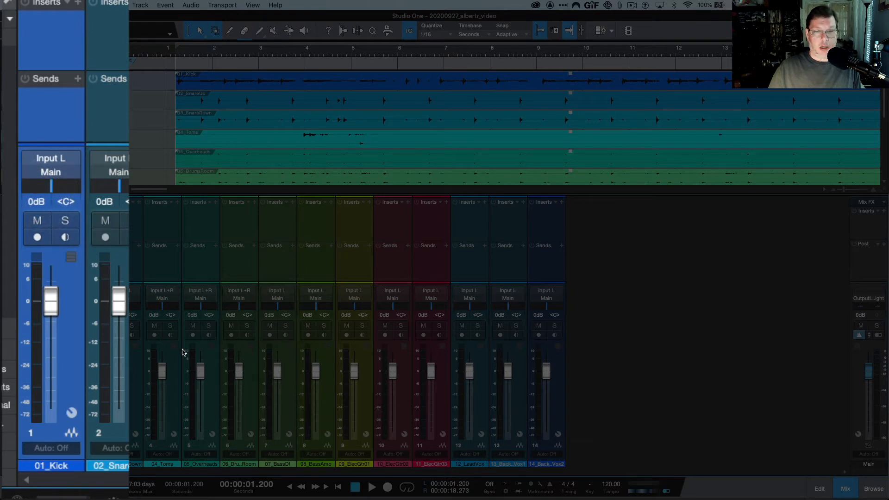
Solo the 07_BassDI track and play the song from the 2-second mark
scroll(313, 154, down, 5)
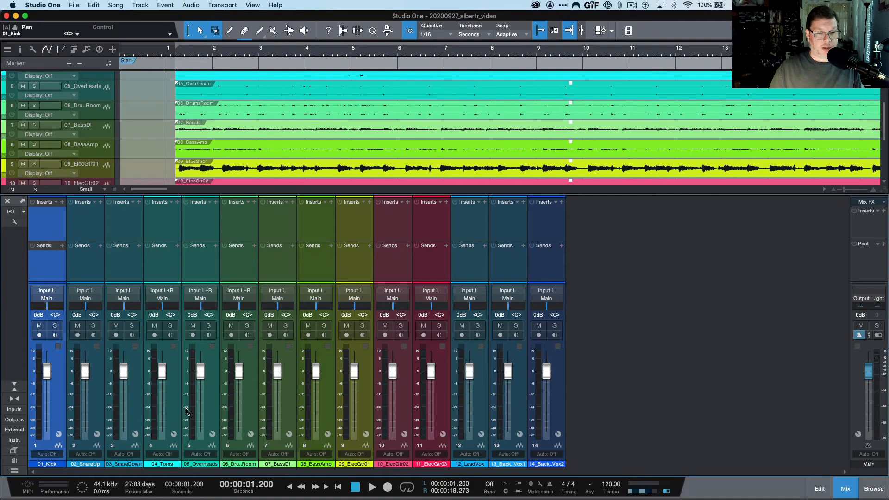
click(285, 326)
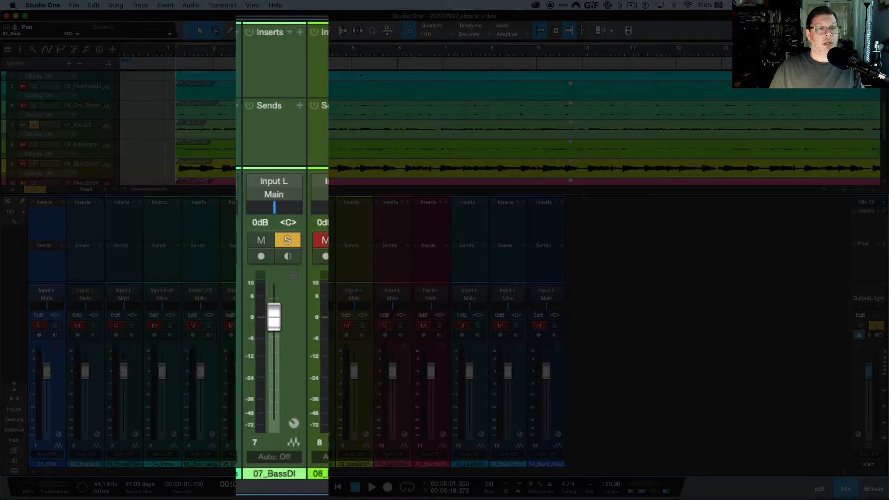
scroll(283, 129, down, 2)
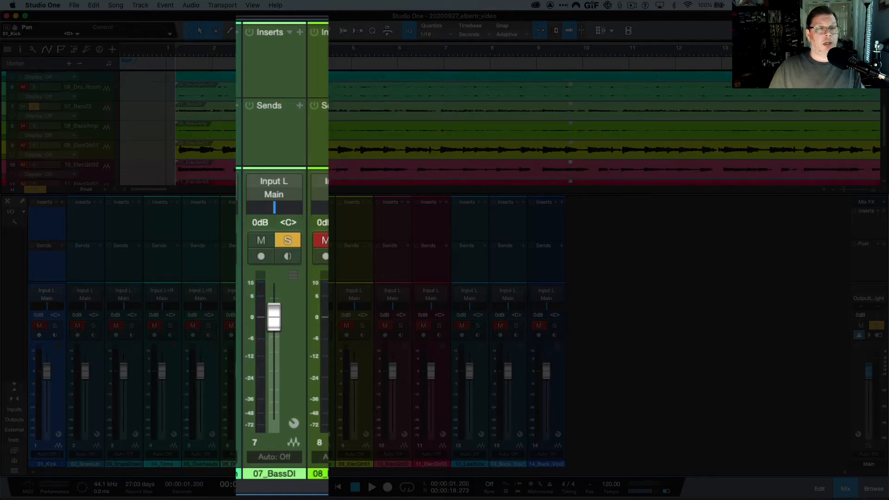
scroll(283, 130, up, 1)
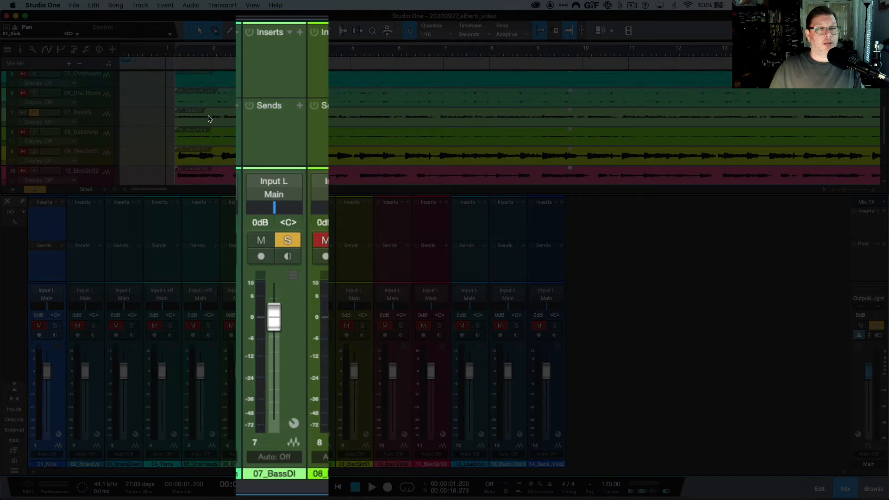
click(213, 51)
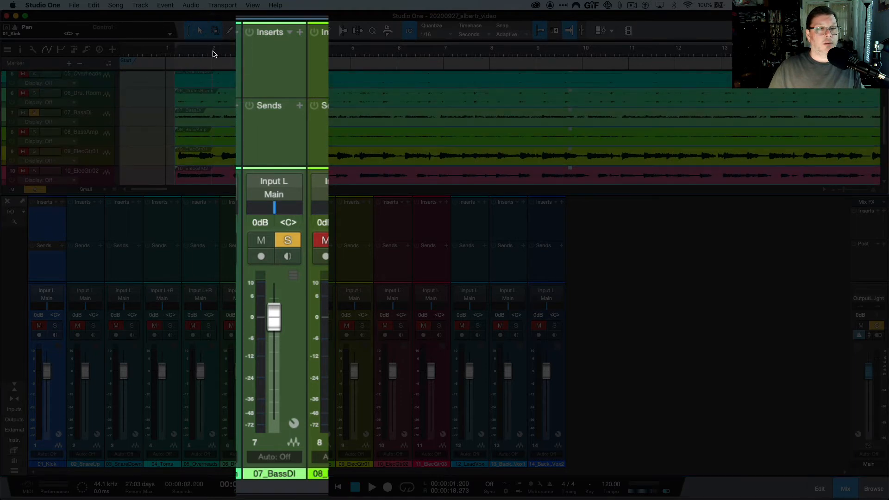
key(space)
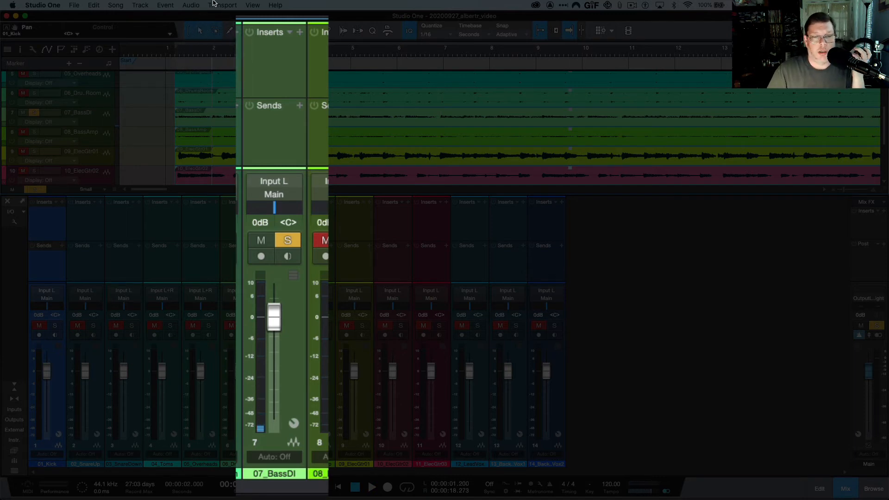
key(space)
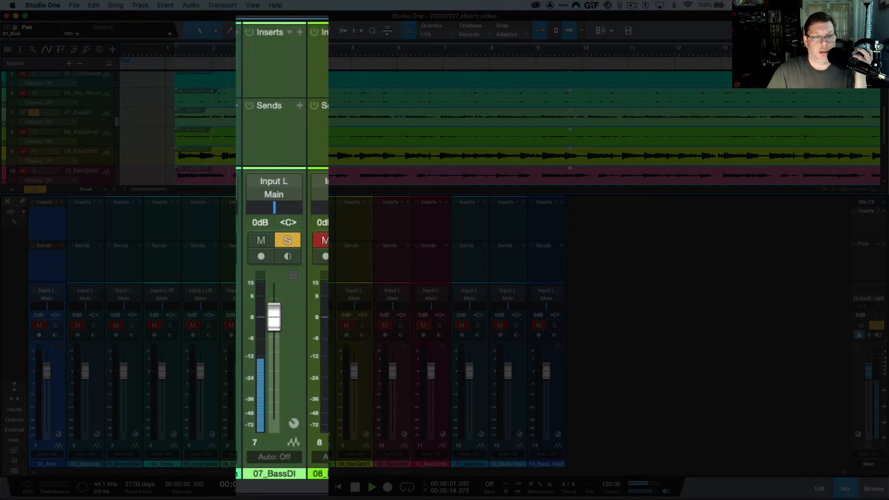
Try the pan control of 07_BassDI around centre during playback, and toggle the track's solo off and on
mouse_move(273, 211)
mouse_down()
mouse_move(249, 205)
mouse_move(298, 213)
mouse_move(275, 212)
mouse_up()
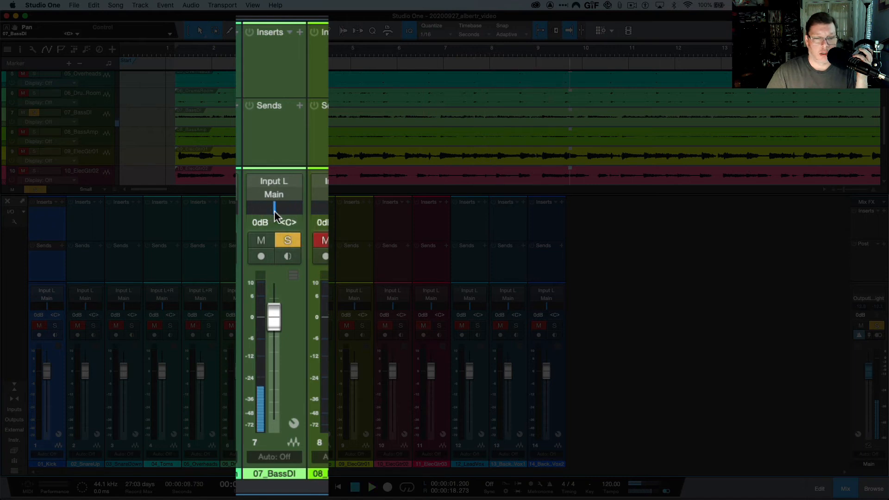
click(292, 243)
click(292, 244)
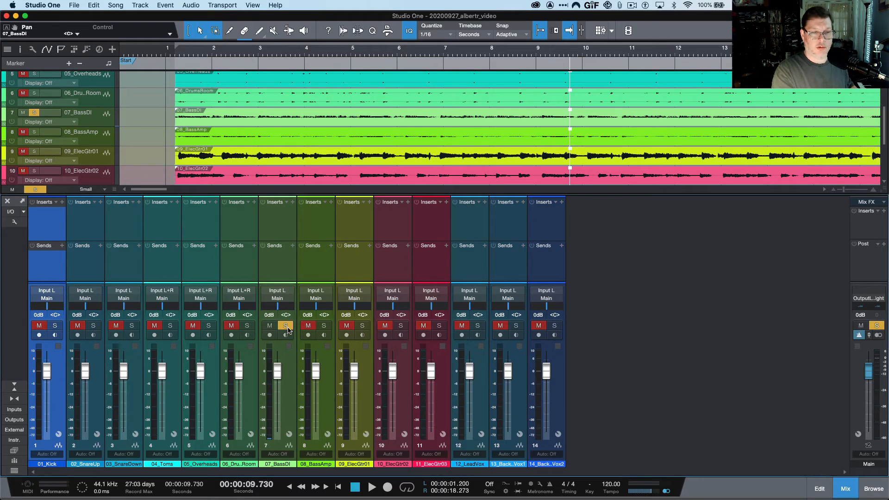
Try muting and unmuting 06_DrumsRoom with the solo of 07_BassDI off, and solo 07_BassDI again
click(287, 327)
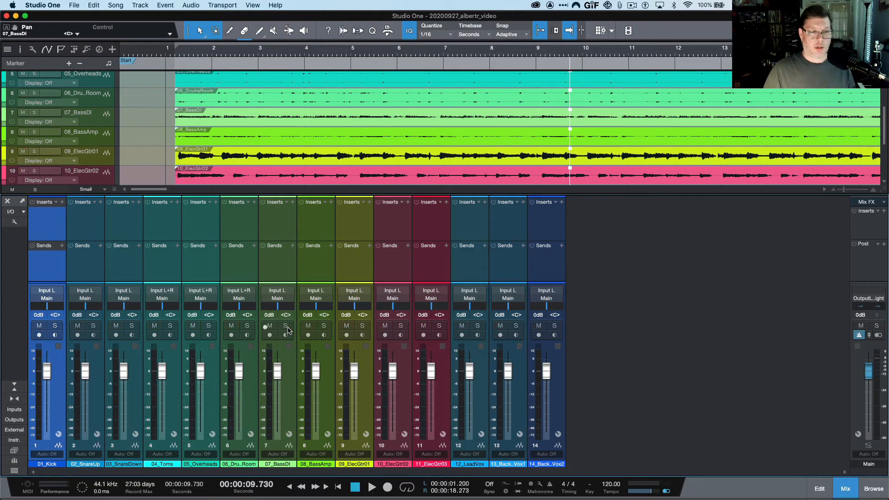
click(231, 327)
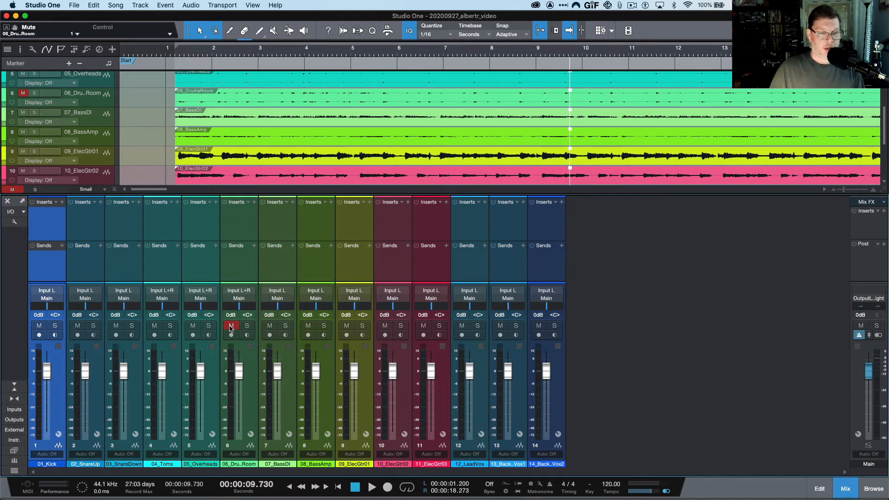
click(231, 327)
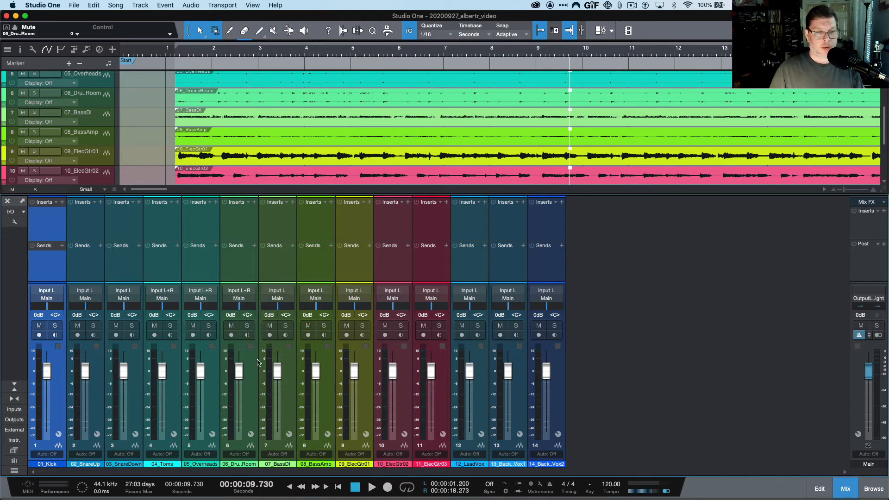
click(286, 326)
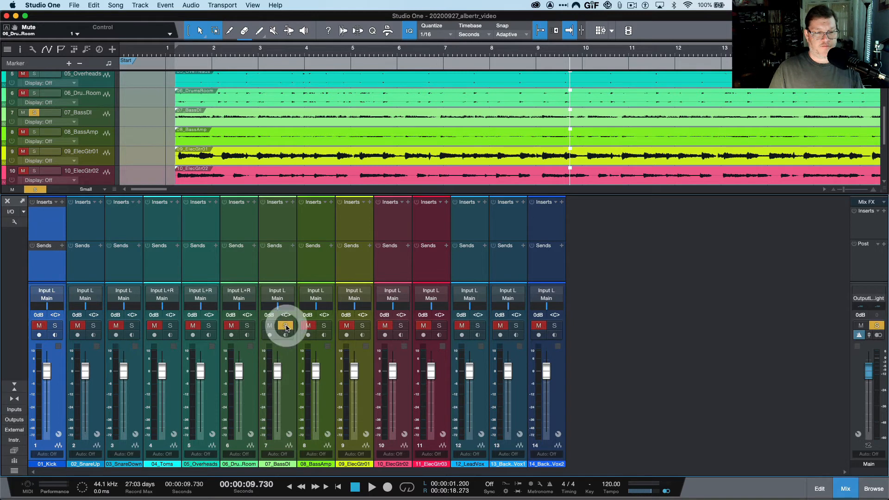
Play the soloed 07_BassDI while raising its fader to +0.6 dB, and lower the fader to -0.4 dB after stopping
key(space)
mouse_move(278, 375)
mouse_down()
mouse_move(274, 447)
mouse_move(277, 374)
mouse_up()
key(space)
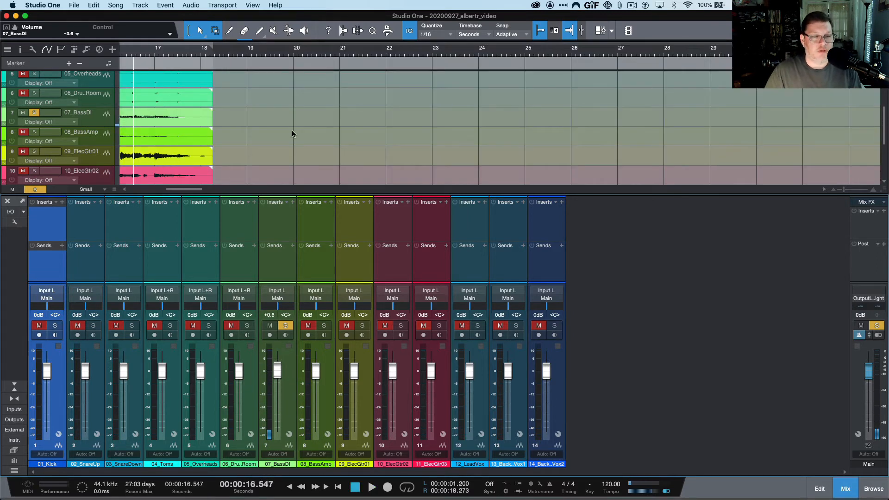
scroll(292, 134, left, 10)
scroll(292, 135, left, 4)
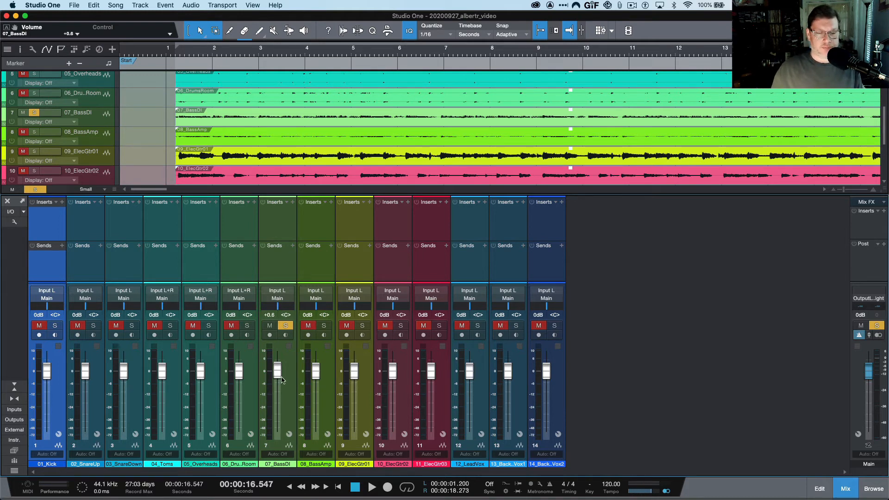
drag(278, 375, 278, 376)
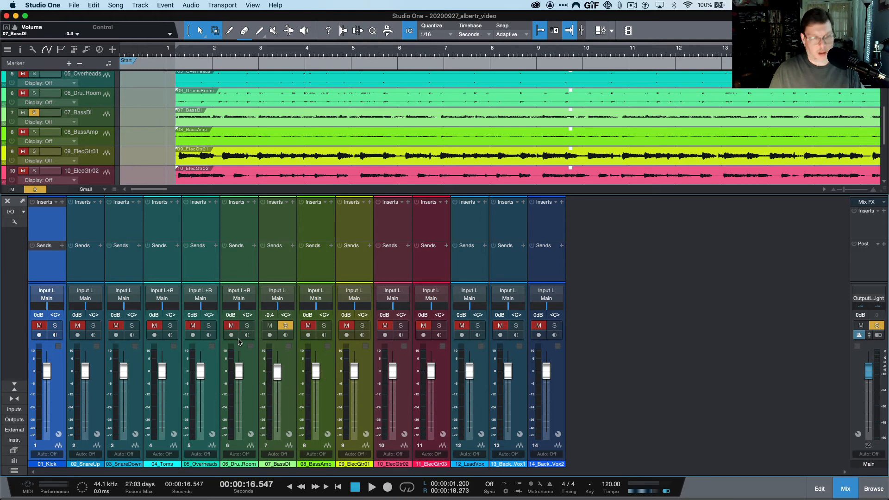
Insert the PreSonus Compressor on the 07_BassDI channel and close the effect's window
click(292, 202)
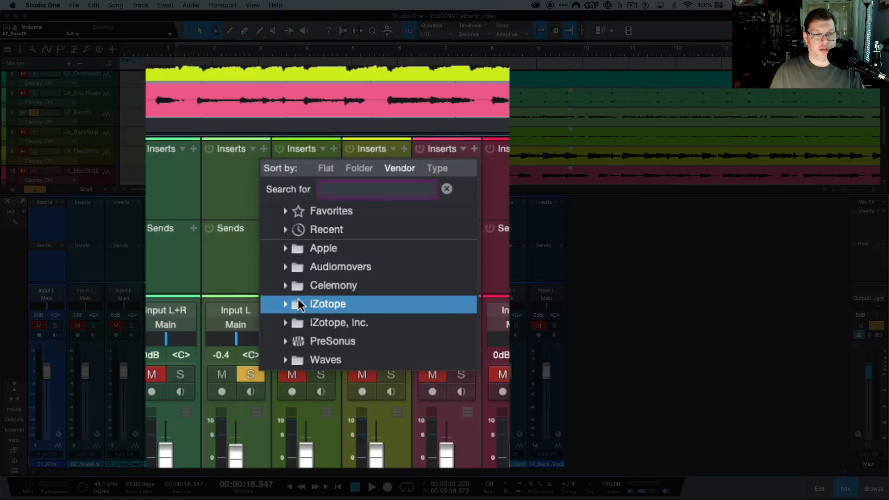
click(283, 344)
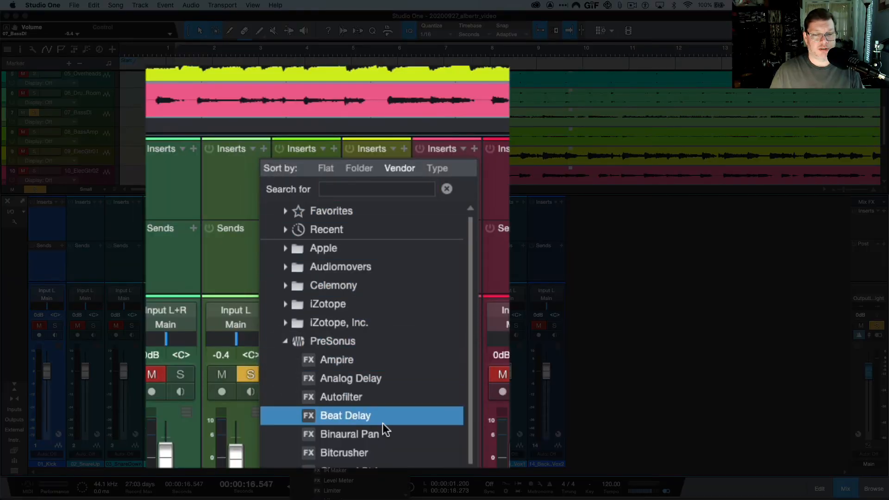
scroll(384, 430, down, 4)
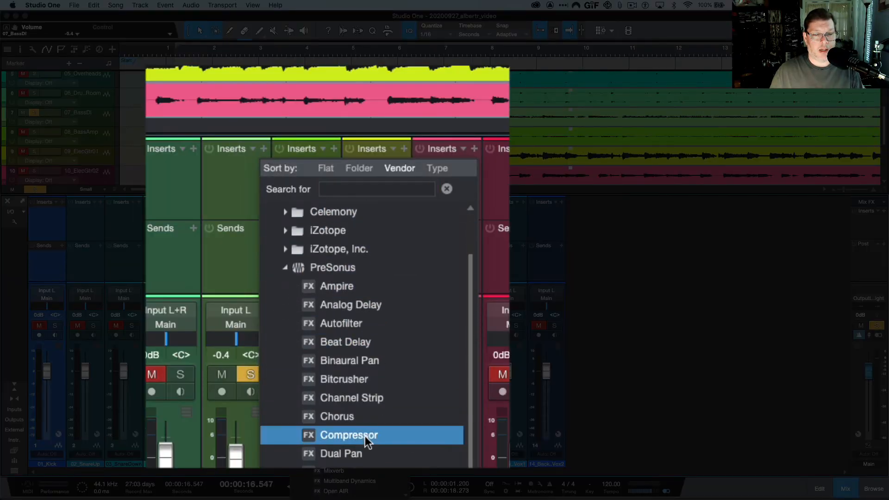
click(366, 435)
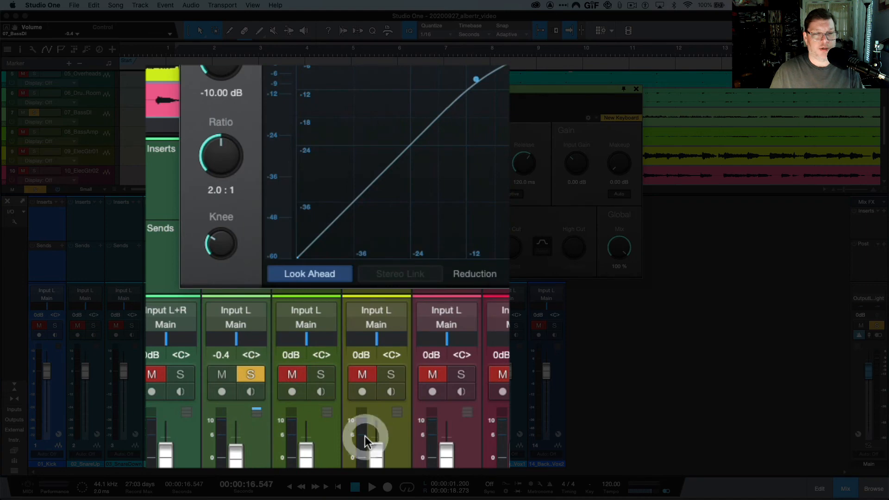
click(637, 91)
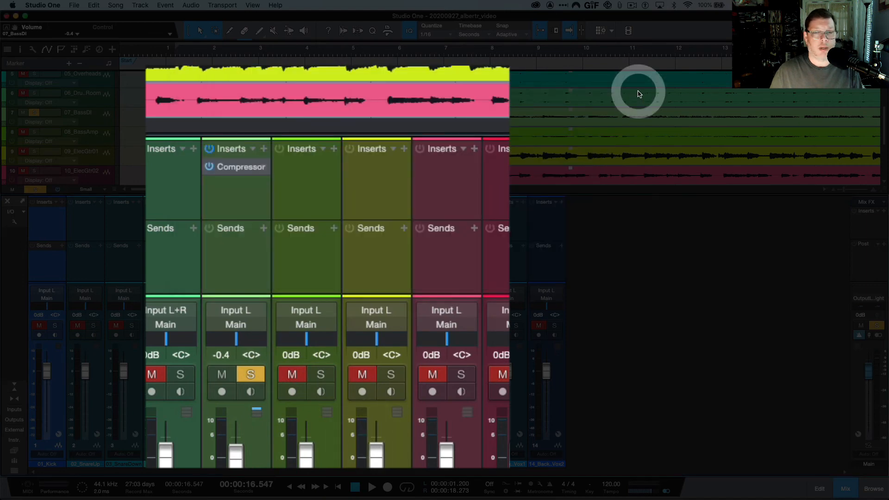
Insert the PreSonus Pro EQ on 07_BassDI, close its window, and move it above the Compressor in the insert chain
click(264, 148)
scroll(319, 399, down, 5)
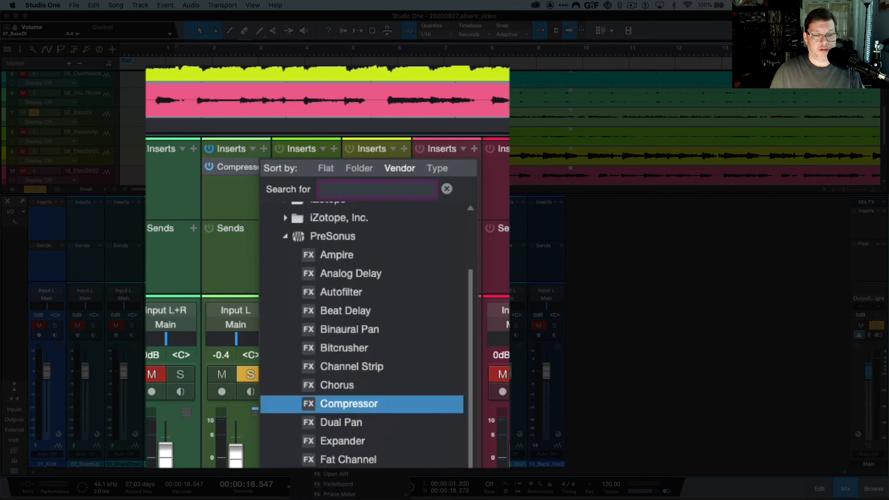
scroll(361, 399, down, 8)
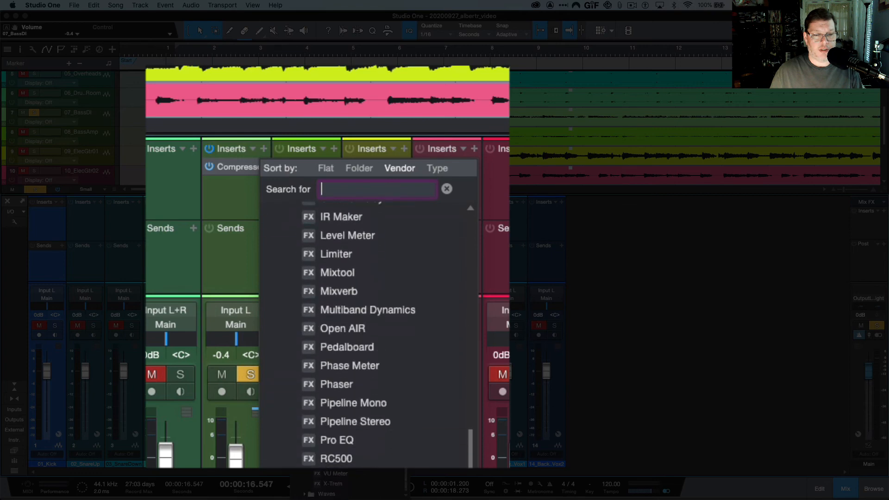
click(357, 441)
click(621, 89)
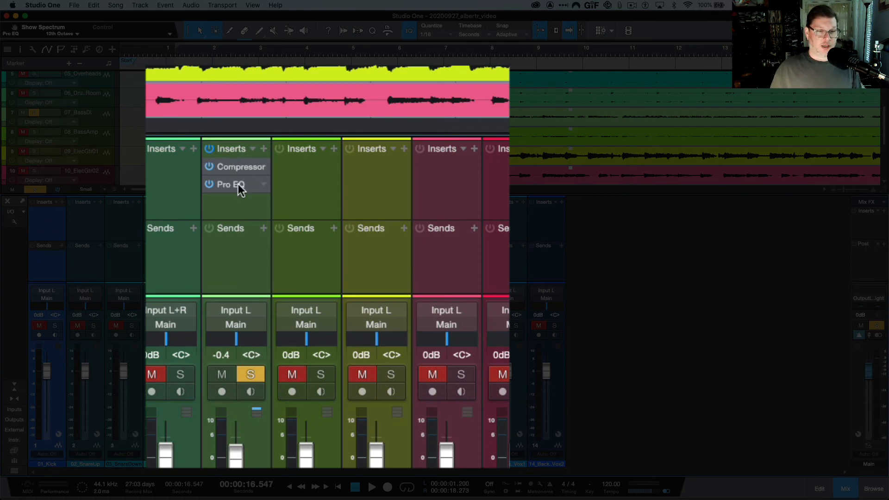
drag(239, 188, 243, 167)
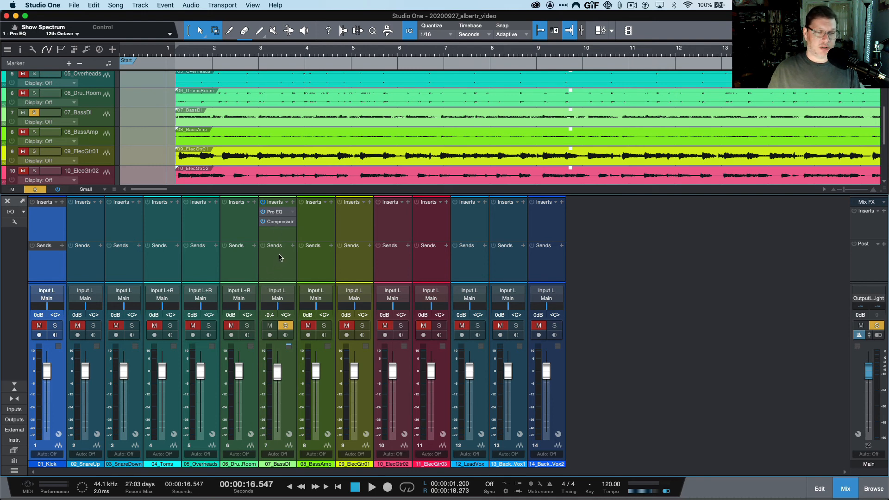
Examine the send choices of 07_BassDI, and raise the channel's fader to about +0.8 dB
click(291, 248)
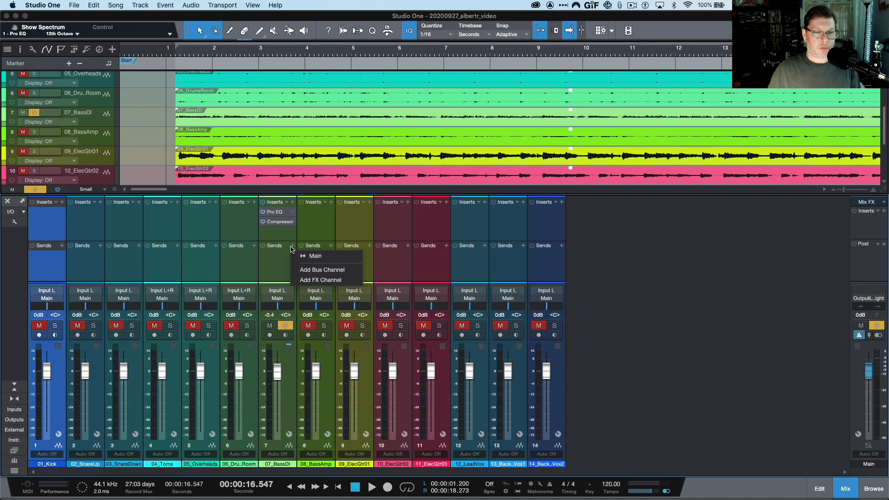
click(291, 248)
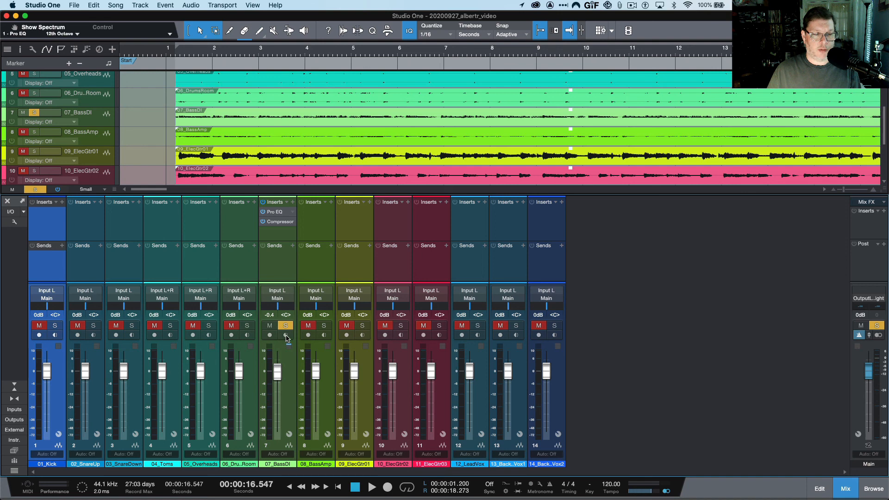
mouse_move(278, 383)
mouse_down()
mouse_move(274, 407)
mouse_move(281, 379)
mouse_up()
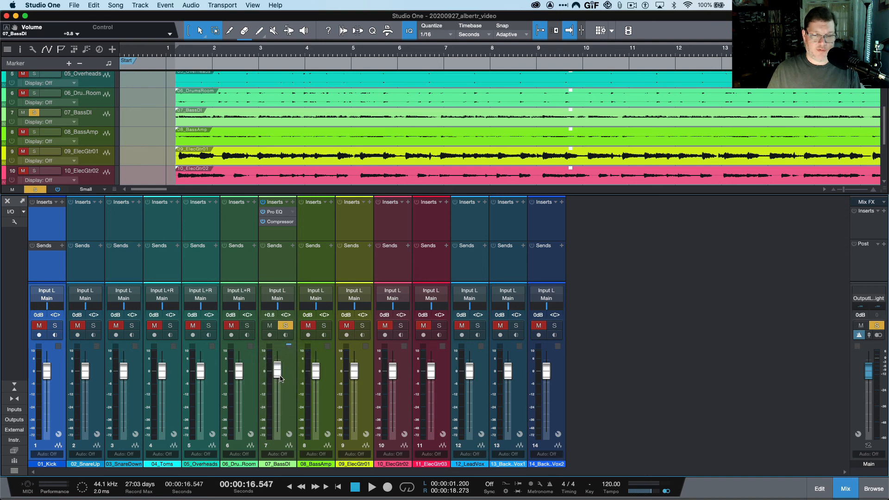